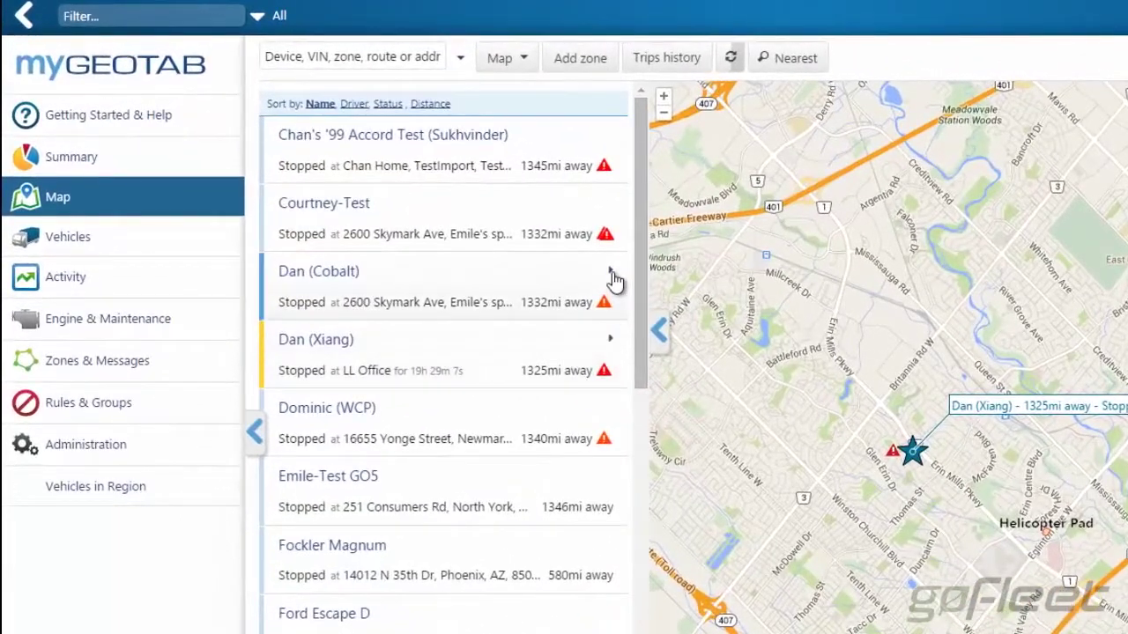
Start a text message to the vehicle stopped at LL Office, reading "What time will you be back at the office".
left_click(611, 346)
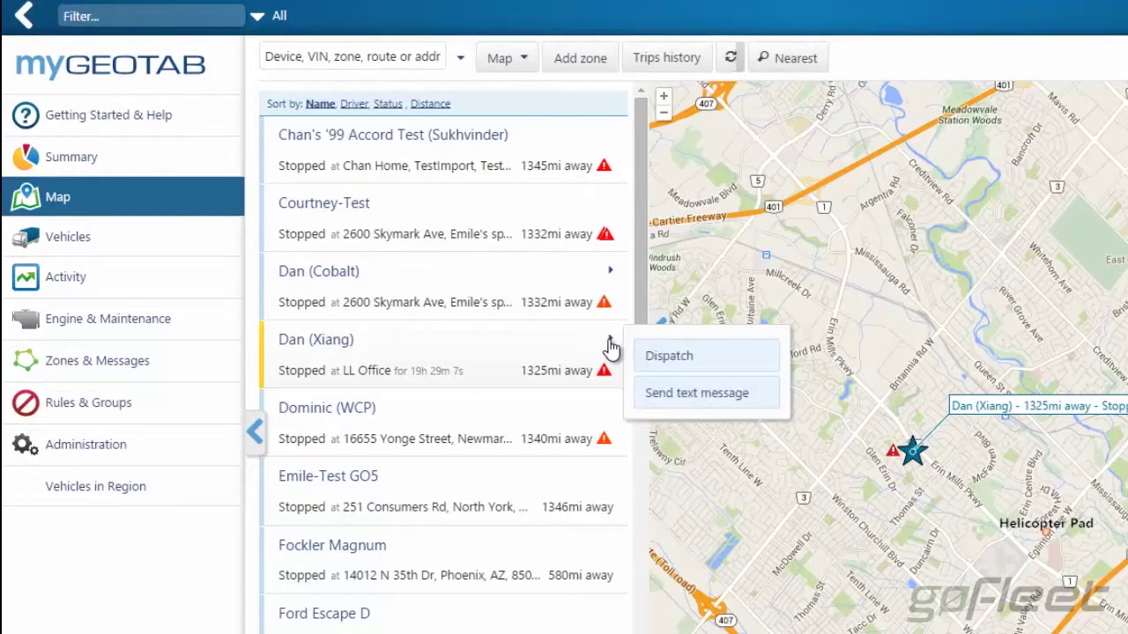
left_click(718, 402)
left_click(696, 323)
type("What time will you be back at the office")
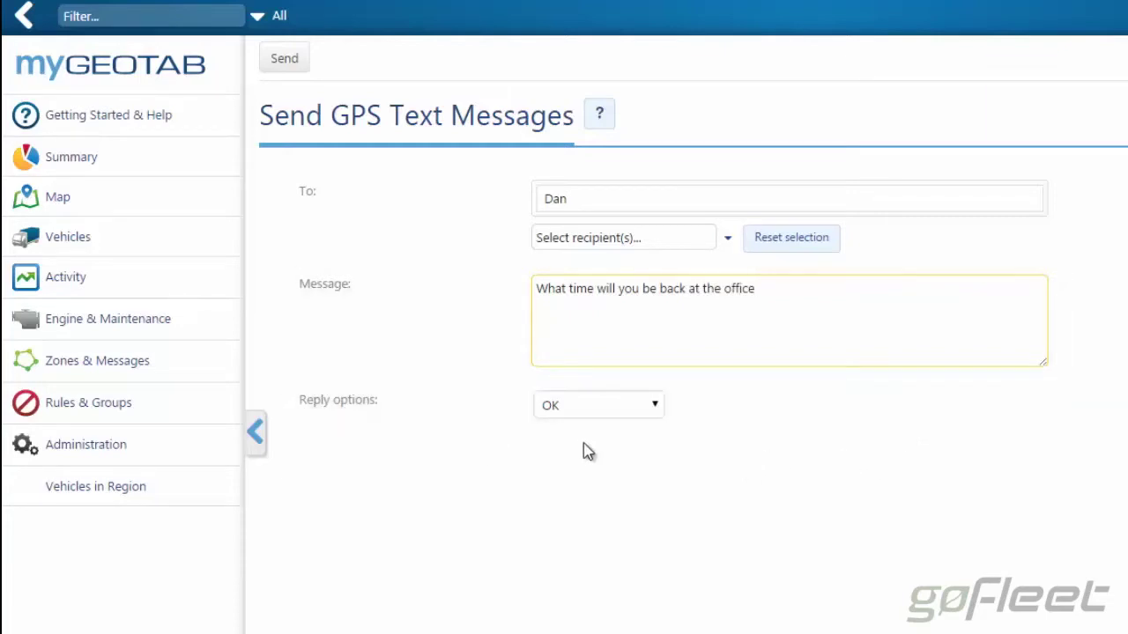
Set custom reply options to "5pm, 6pm, 7pm" and send the message.
left_click(605, 417)
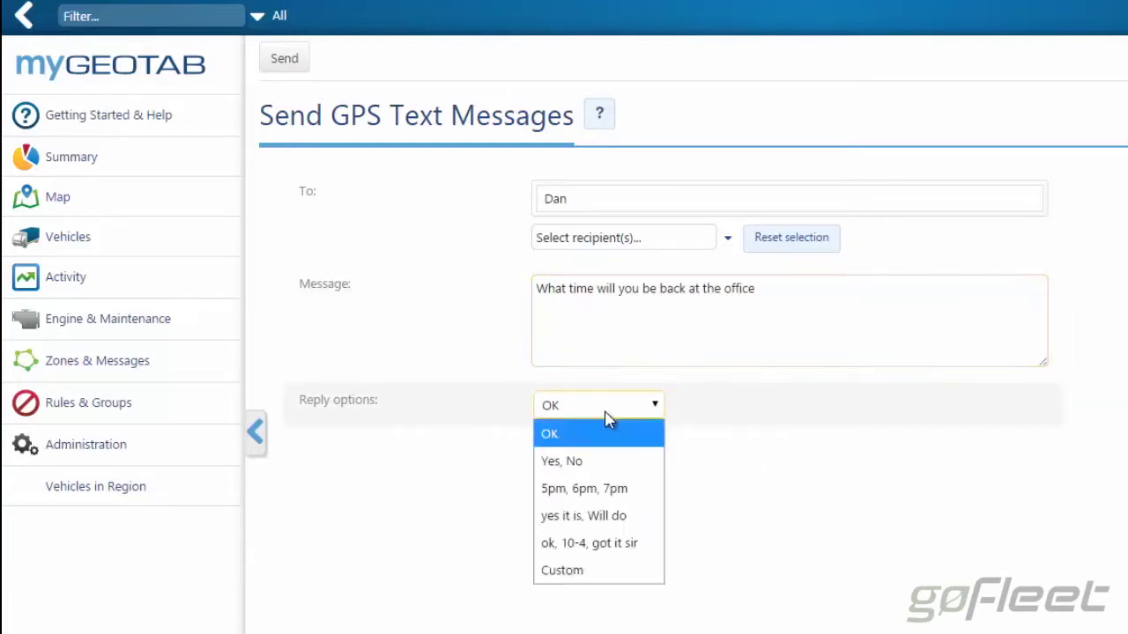
left_click(580, 570)
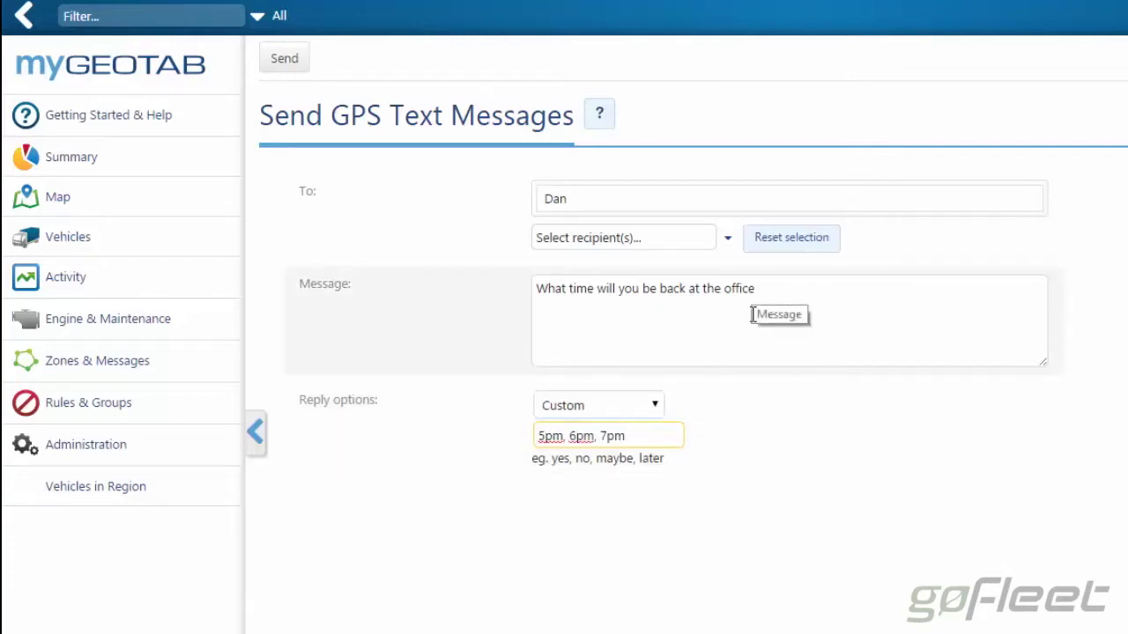
left_click(274, 62)
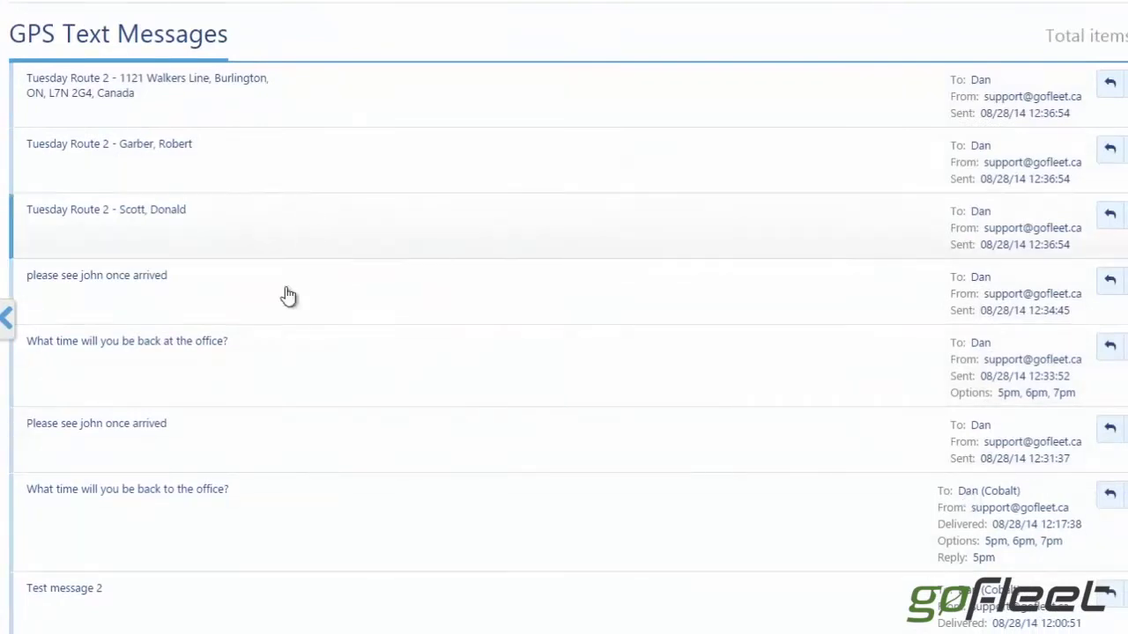
Look through the GPS text message log to check sent messages, delivery details and replies.
scroll(284, 297, "down", 1)
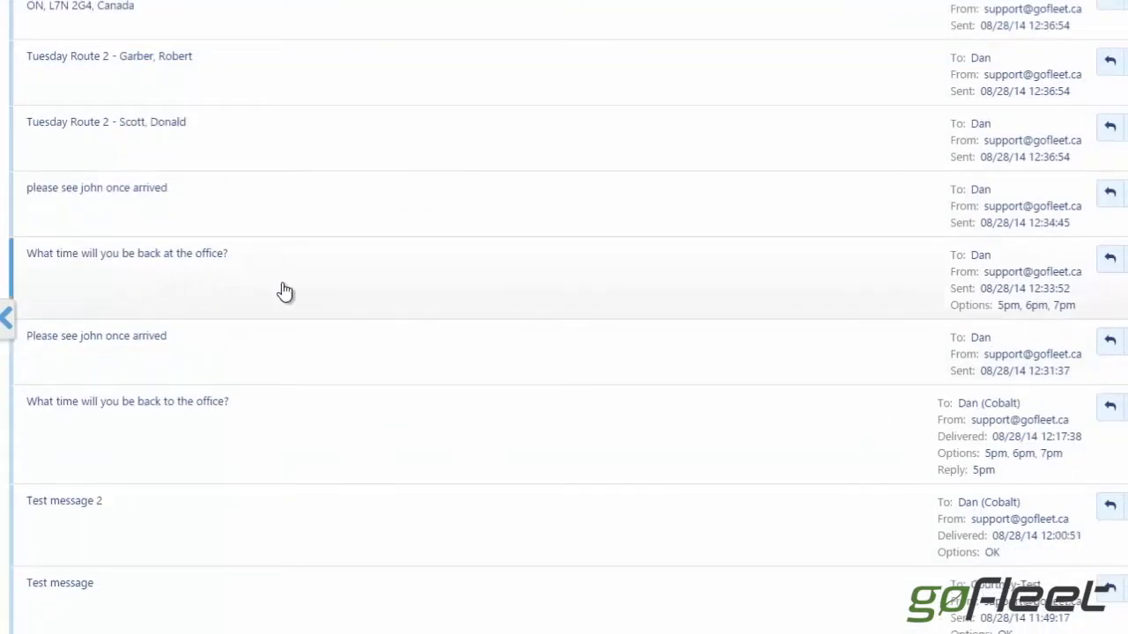
scroll(285, 292, "down", 1)
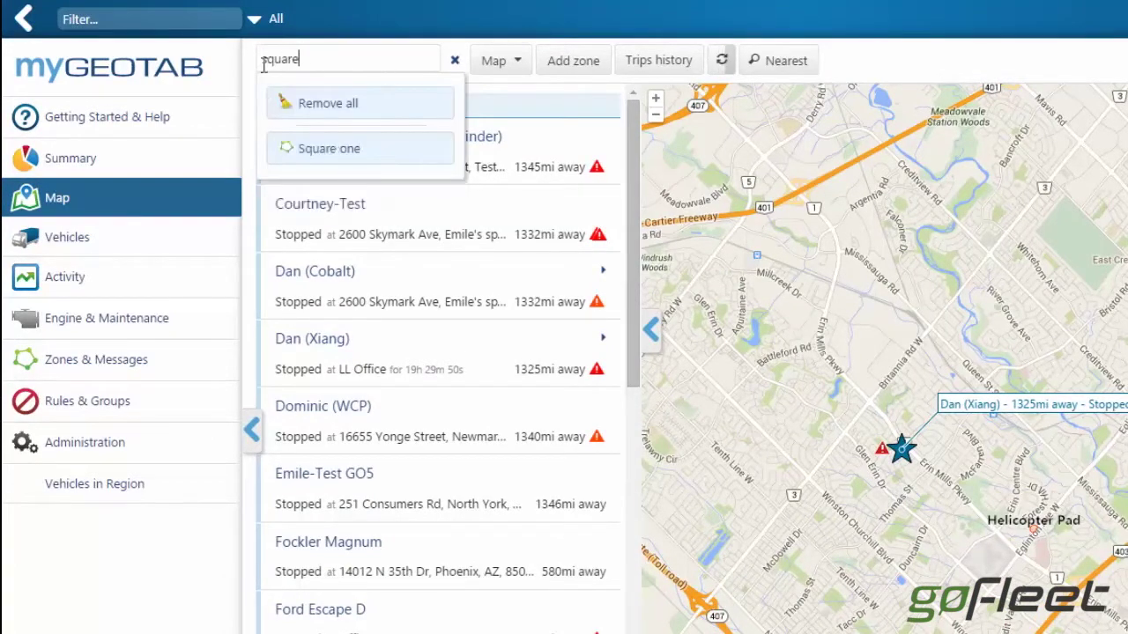
Locate the Square one zone on the map and sort the vehicle list by distance.
left_click(286, 148)
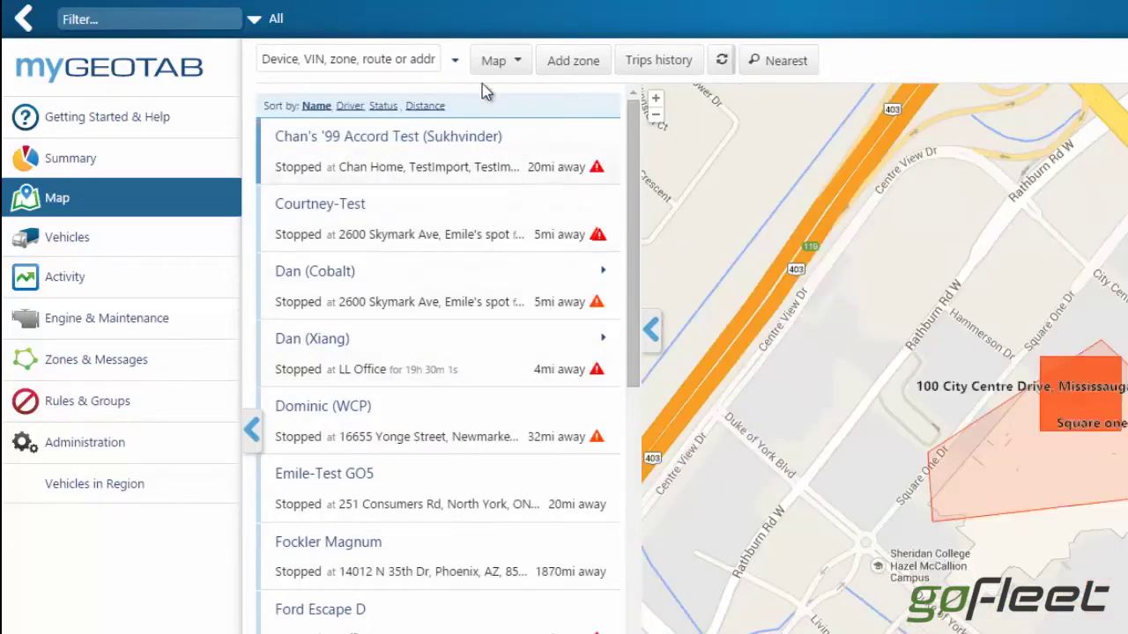
left_click(426, 105)
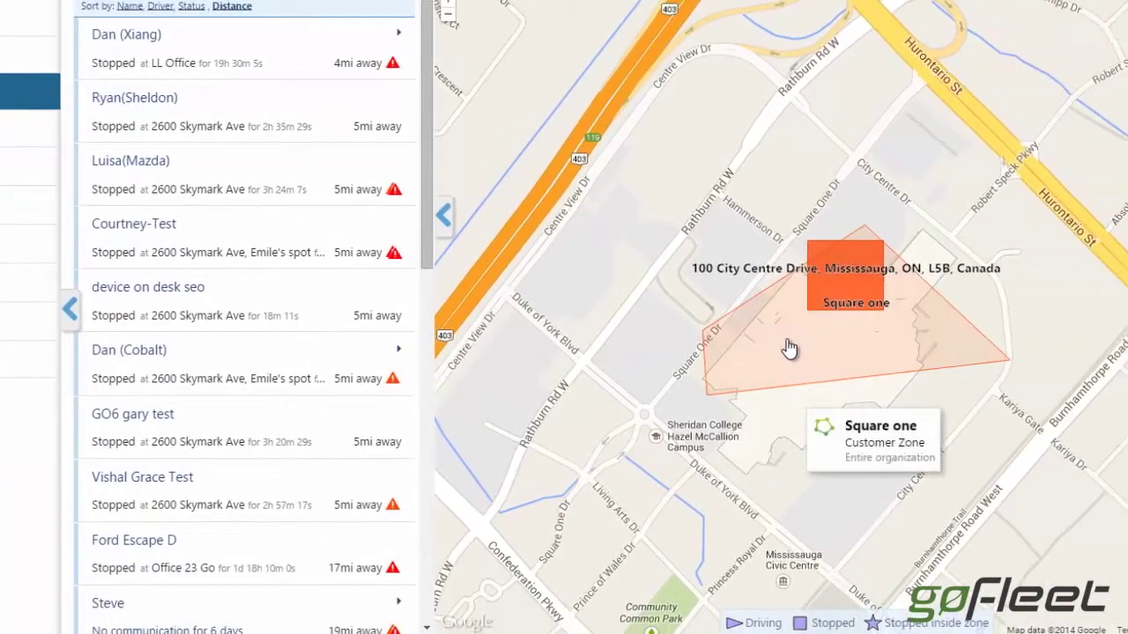
Create a dispatch to the Square one zone for the nearest vehicle and replace the default message with text beginning "Se".
left_click(788, 349)
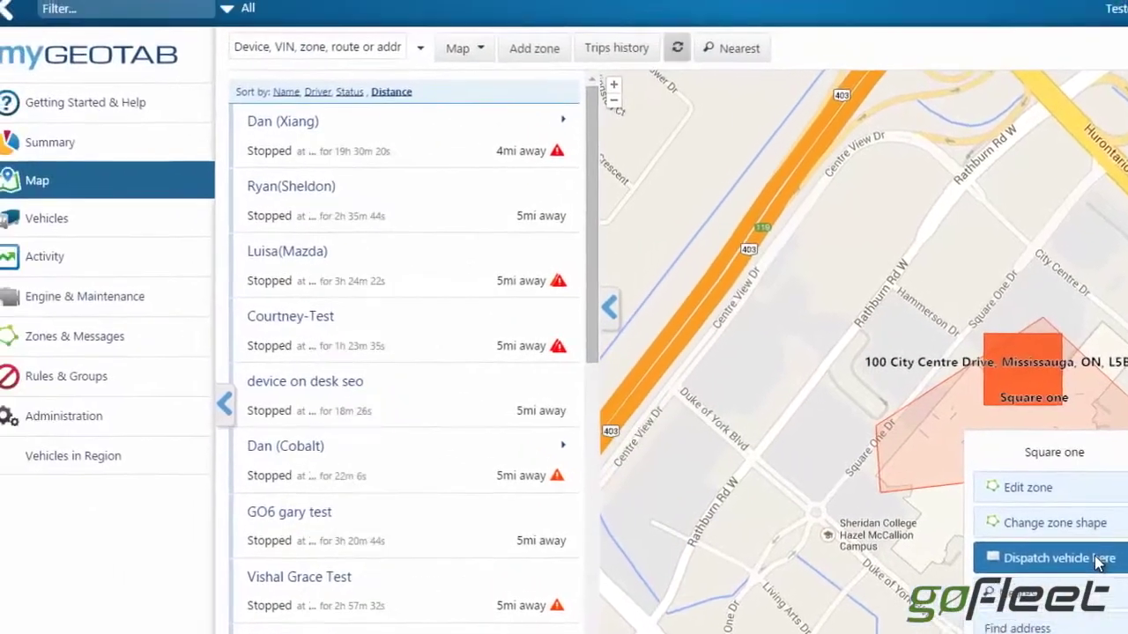
left_click(1097, 564)
left_click(667, 192)
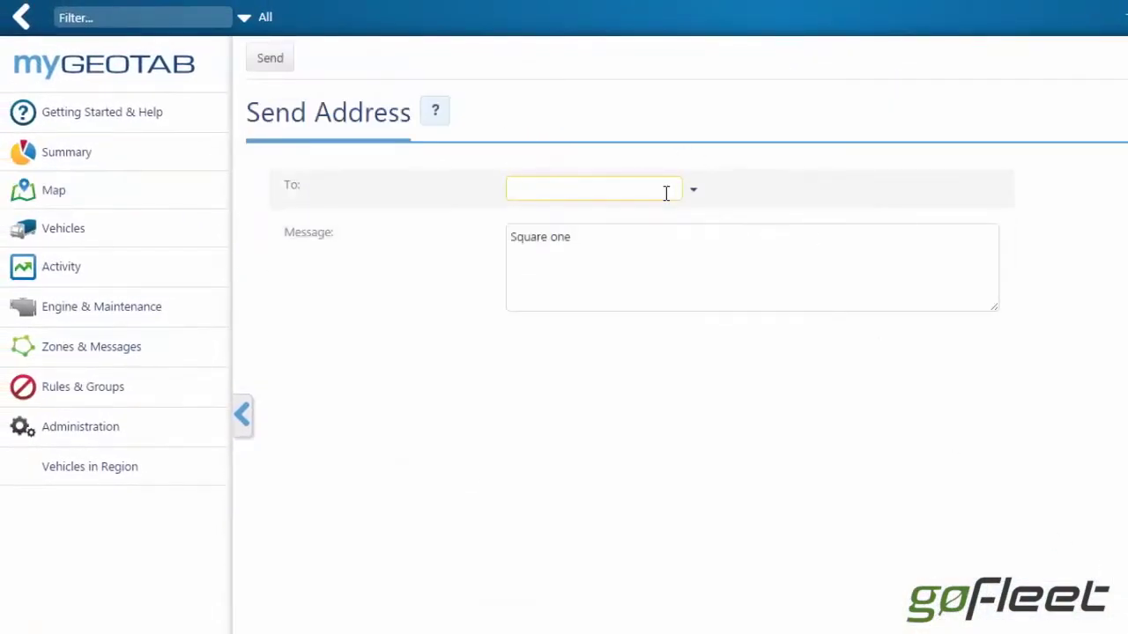
left_click(619, 350)
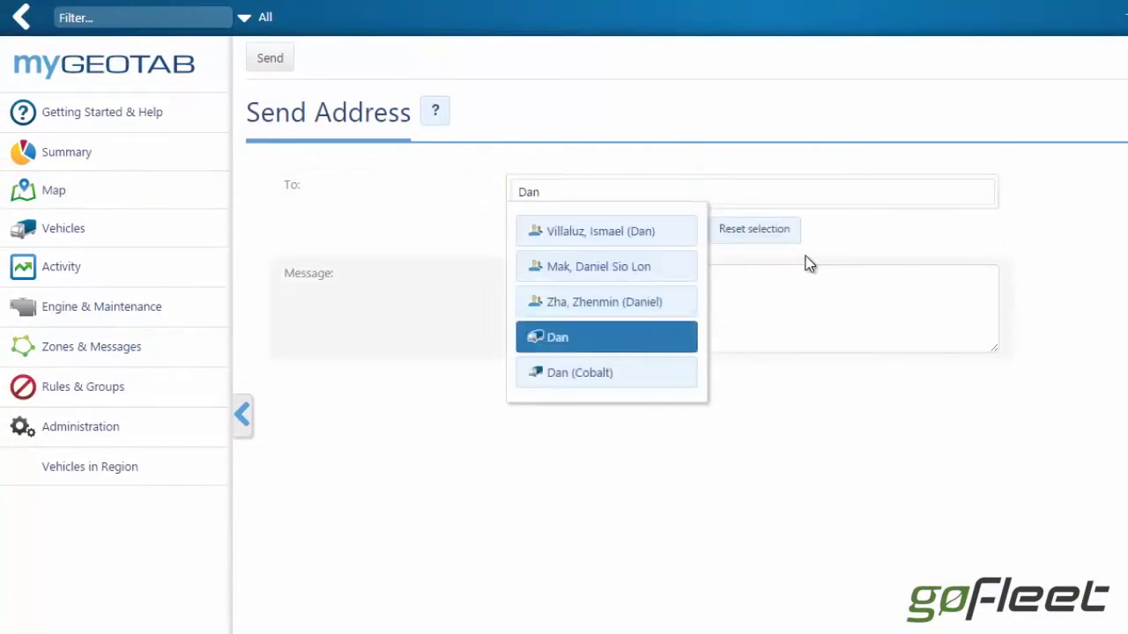
key("ctrl+a")
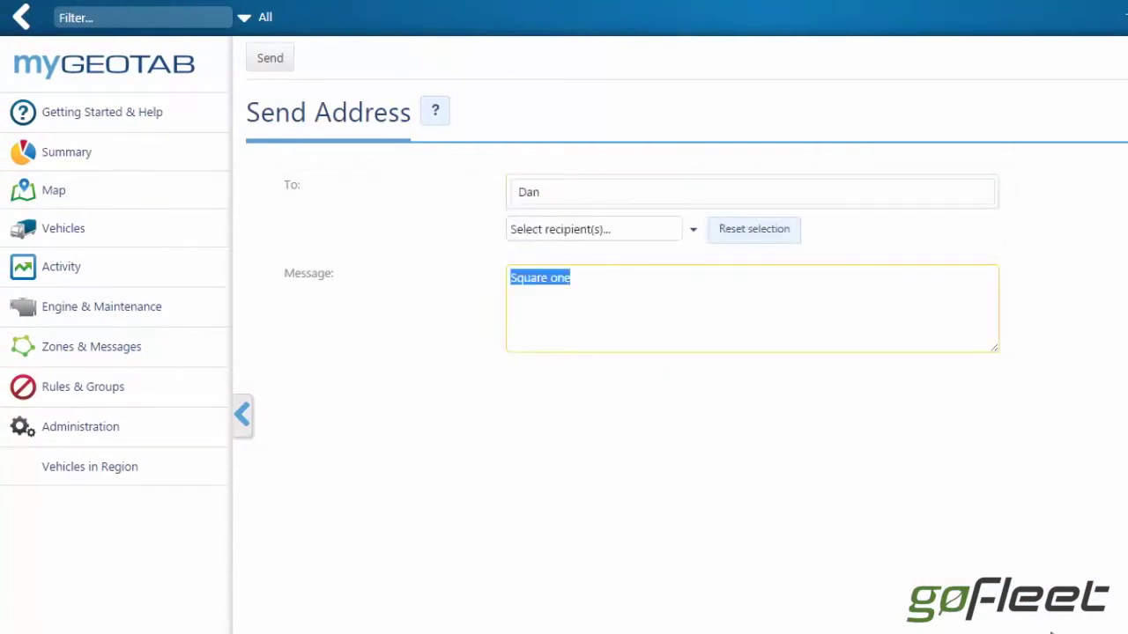
type("Se")
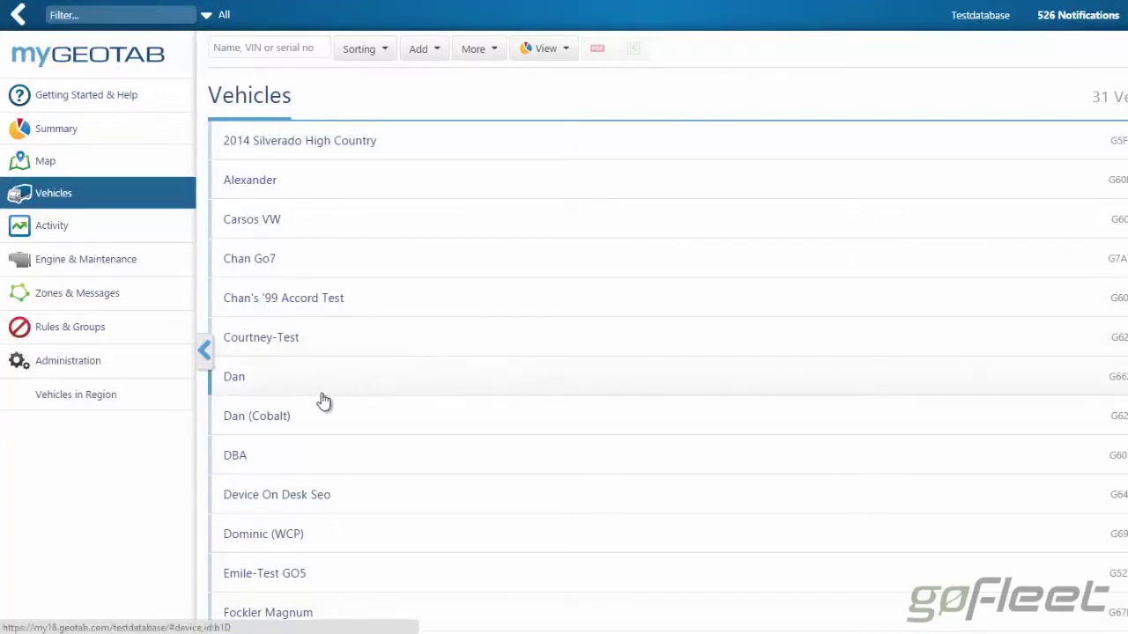
Open the group settings of the seventh vehicle in the Vehicles list.
mouse_move(246, 381)
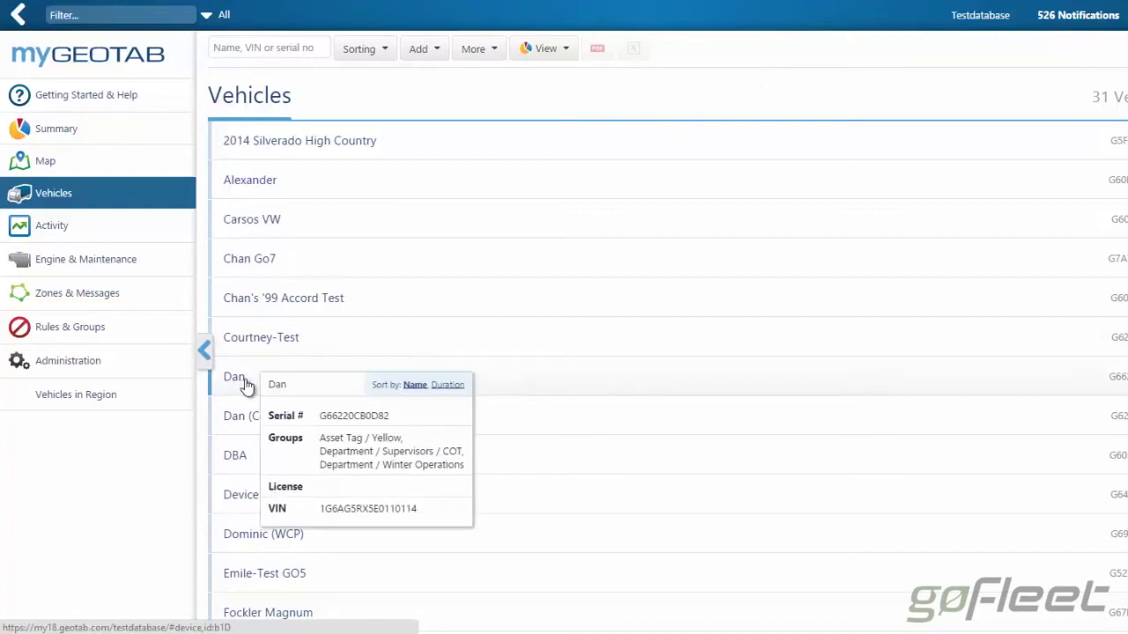
left_click(247, 385)
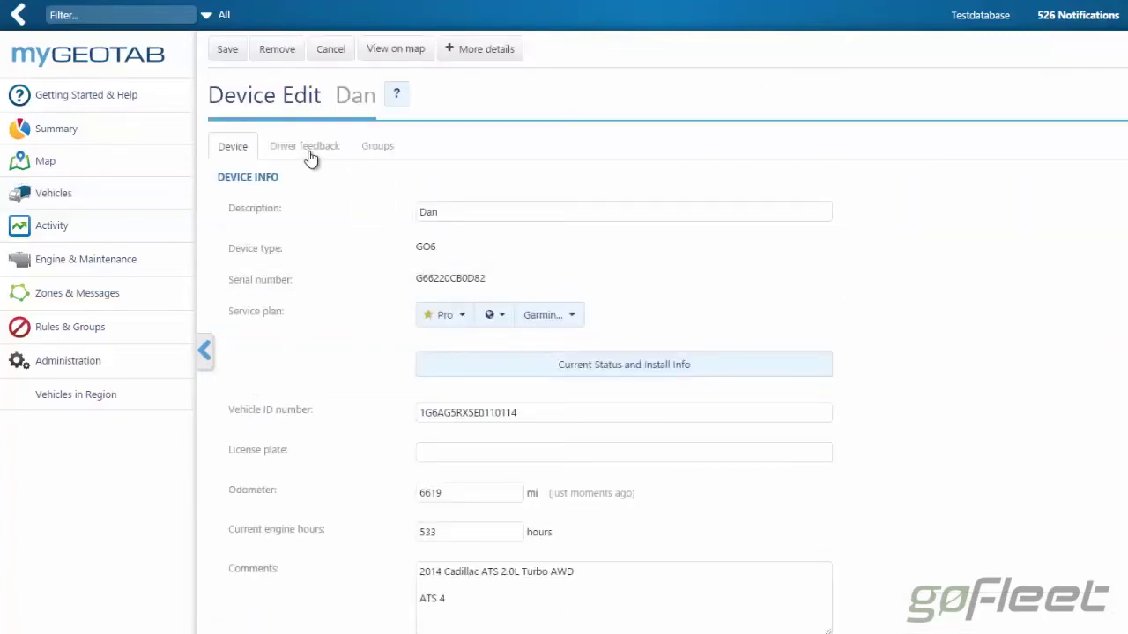
left_click(370, 148)
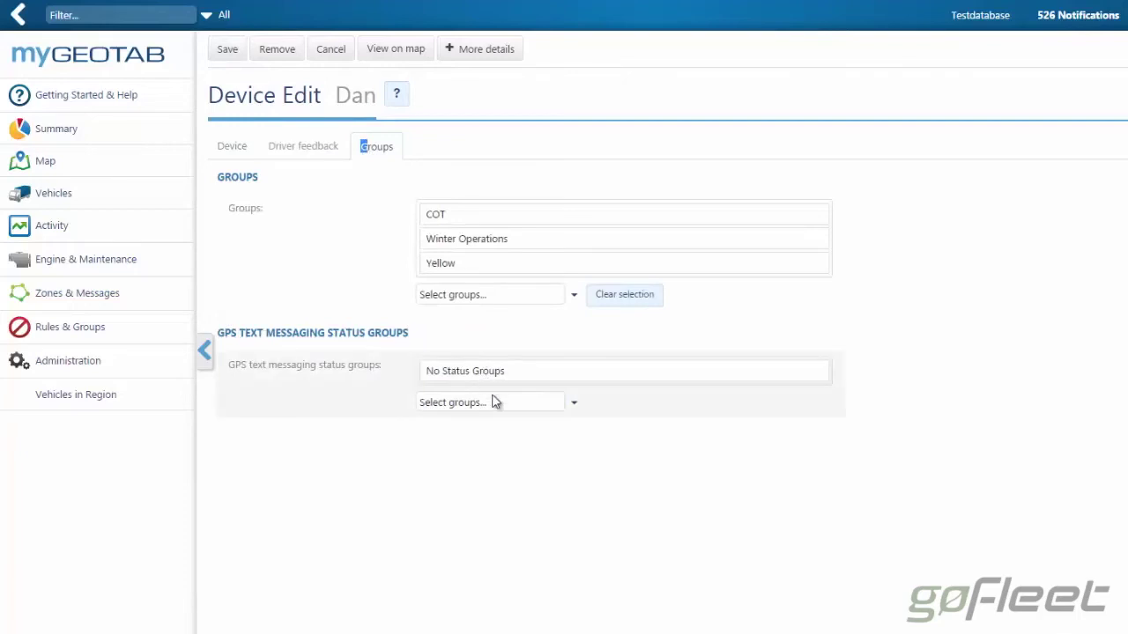
Assign the Done, Driving, Emergency and Working GPS text messaging status groups to the vehicle and save it.
left_click(574, 405)
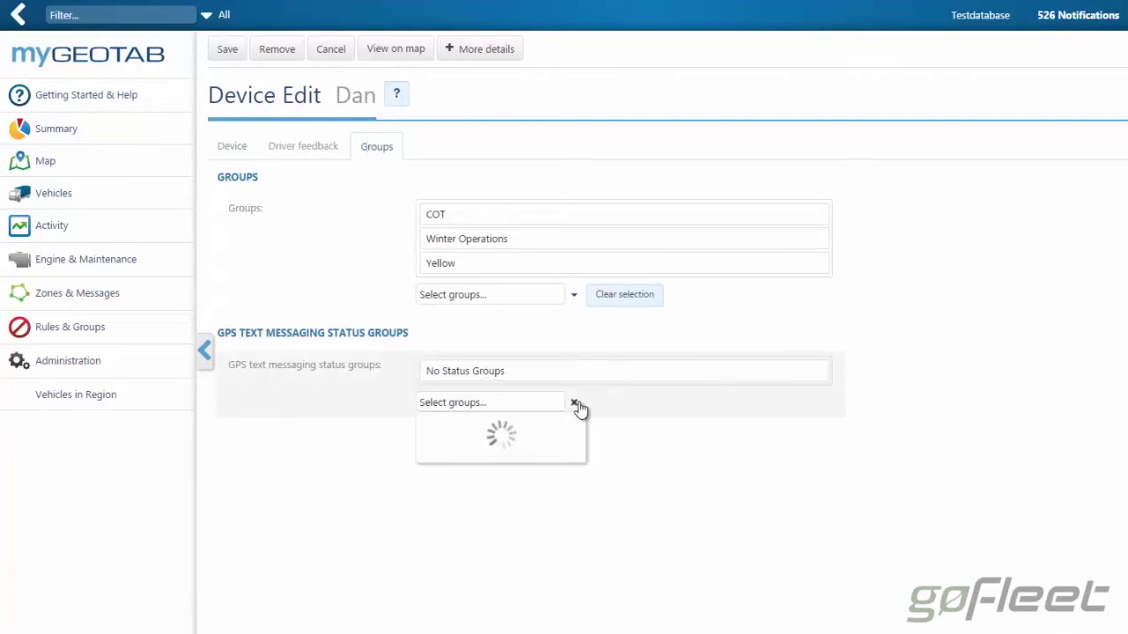
left_click(534, 501)
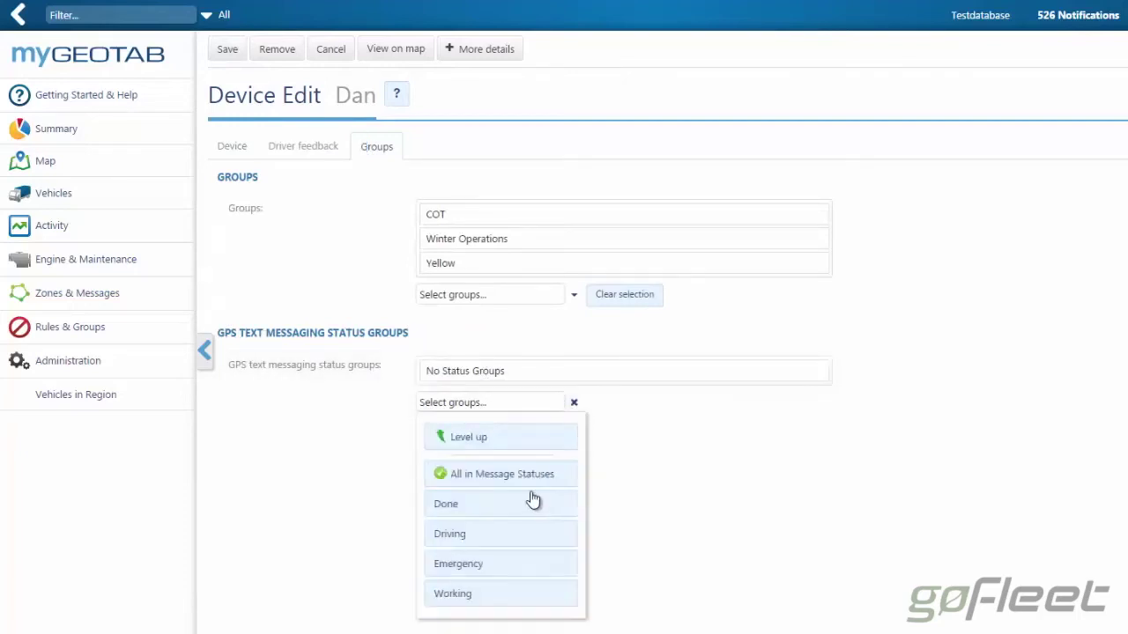
left_click(520, 503)
left_click(514, 534)
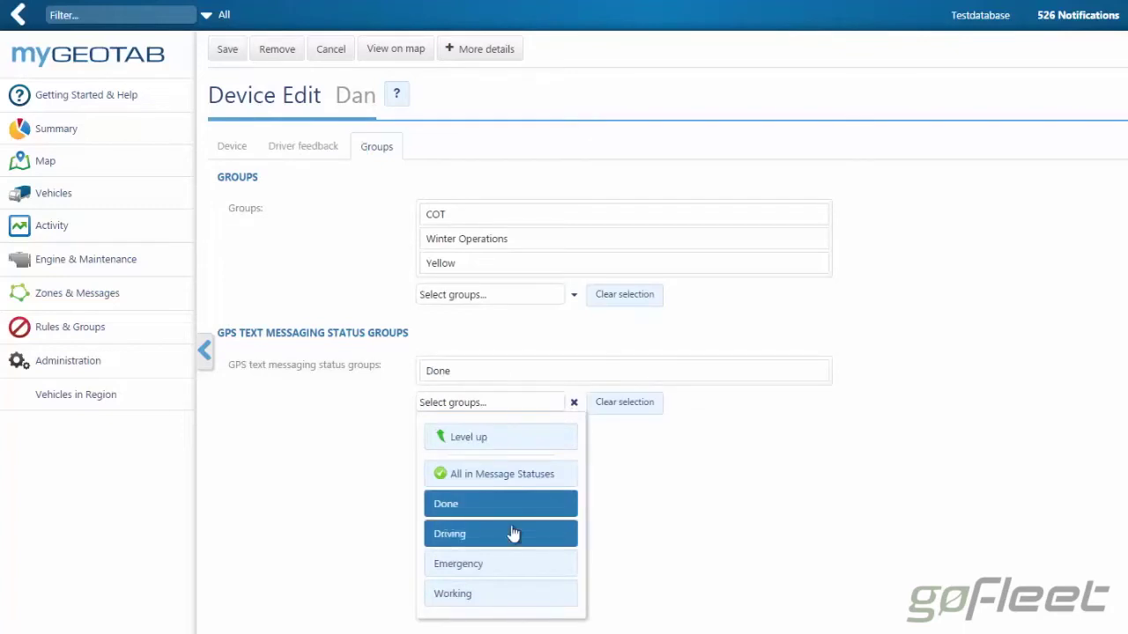
left_click(518, 564)
left_click(529, 596)
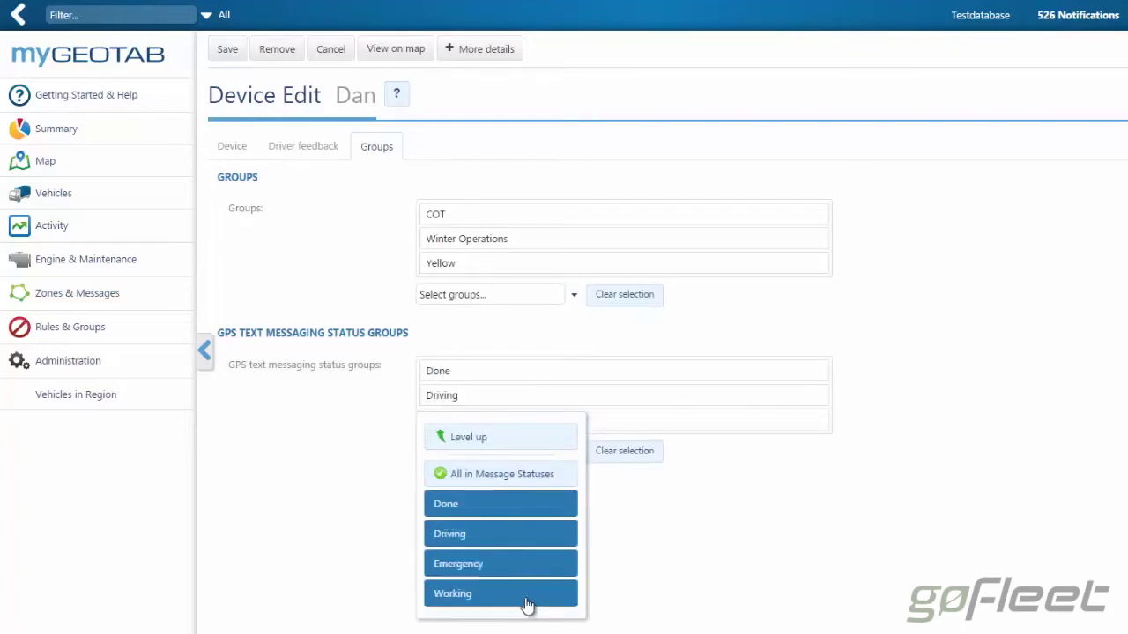
left_click(1038, 495)
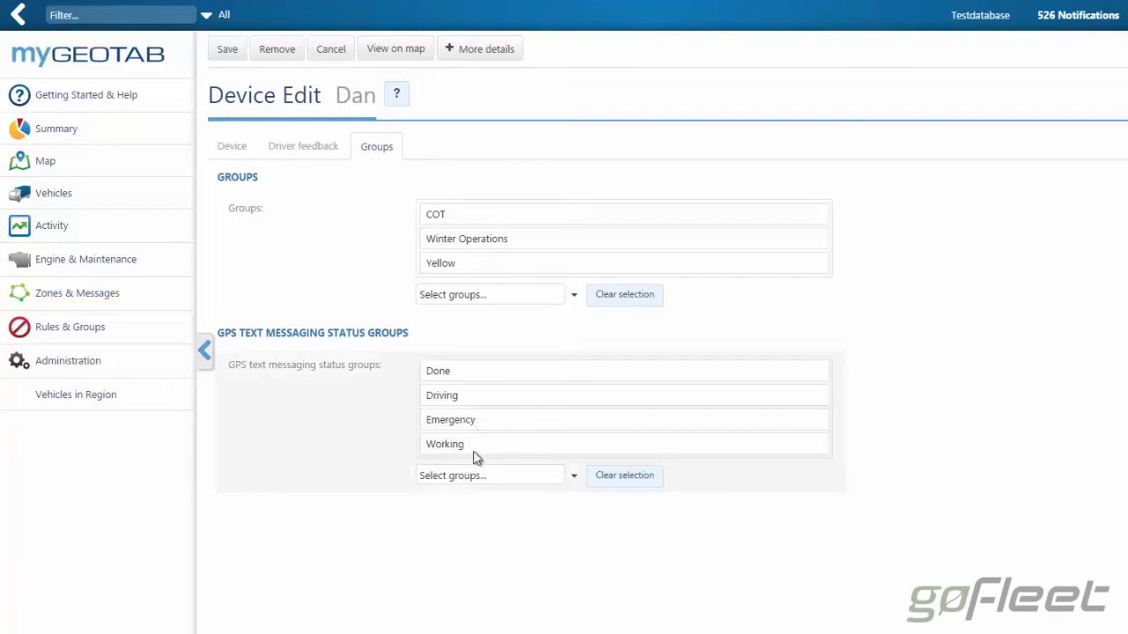
left_click(230, 53)
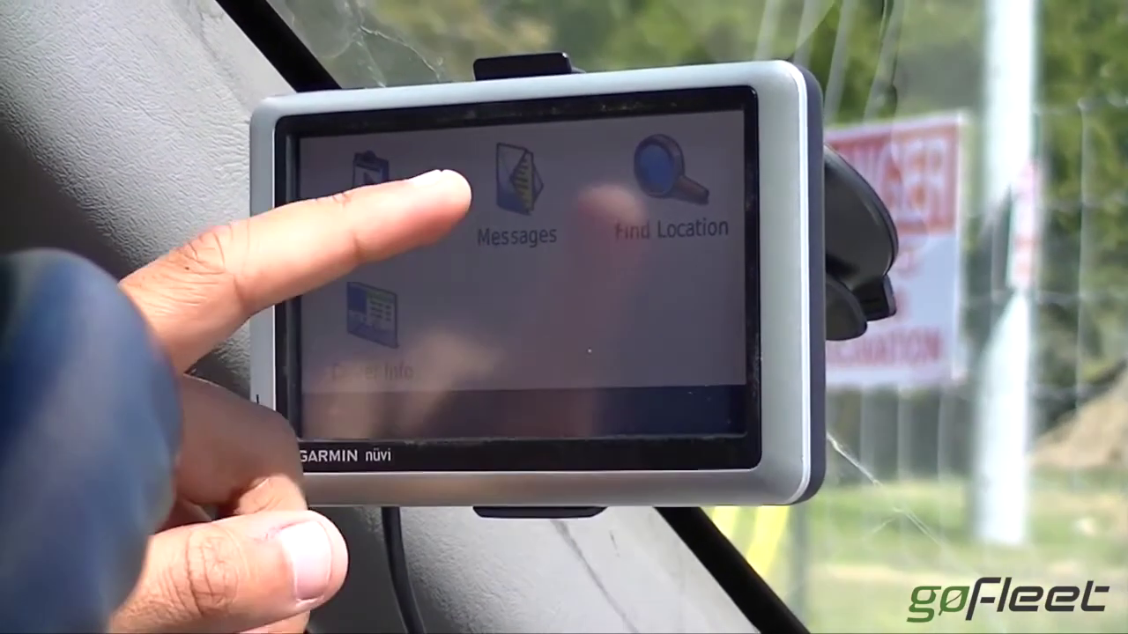
left_click(504, 185)
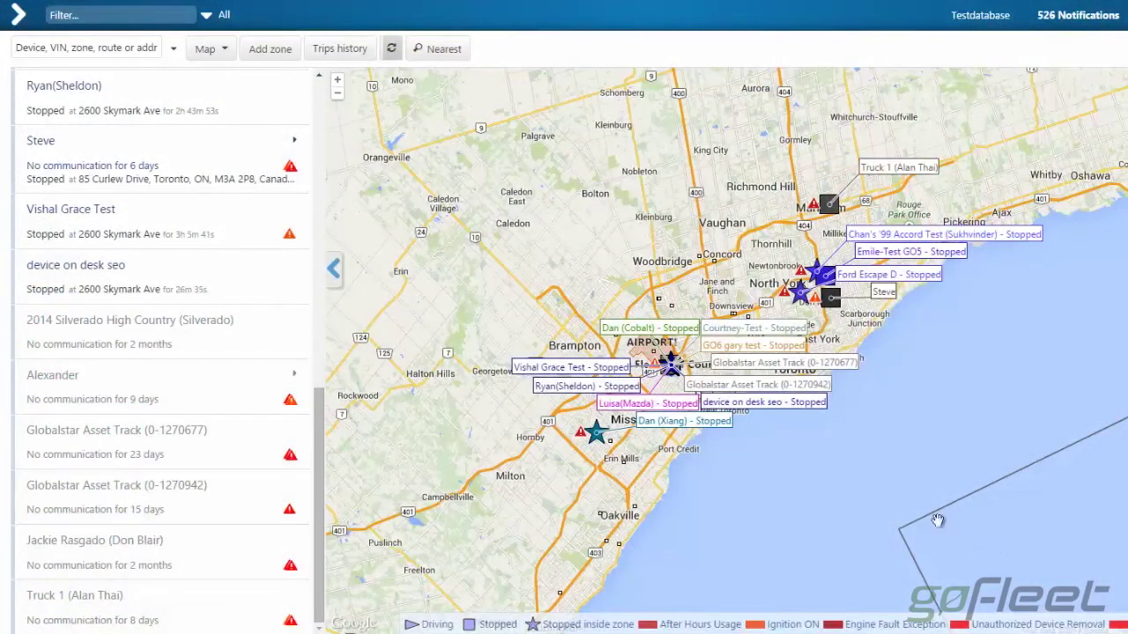
Highlight the Done group from Message Statuses on the map.
left_click(225, 50)
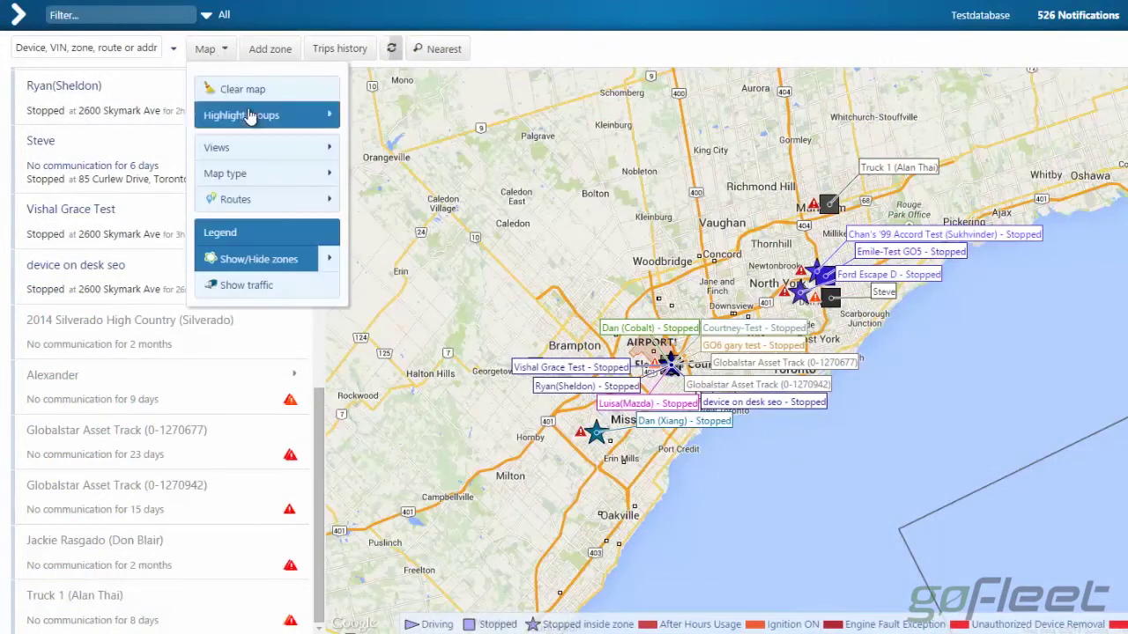
mouse_move(250, 117)
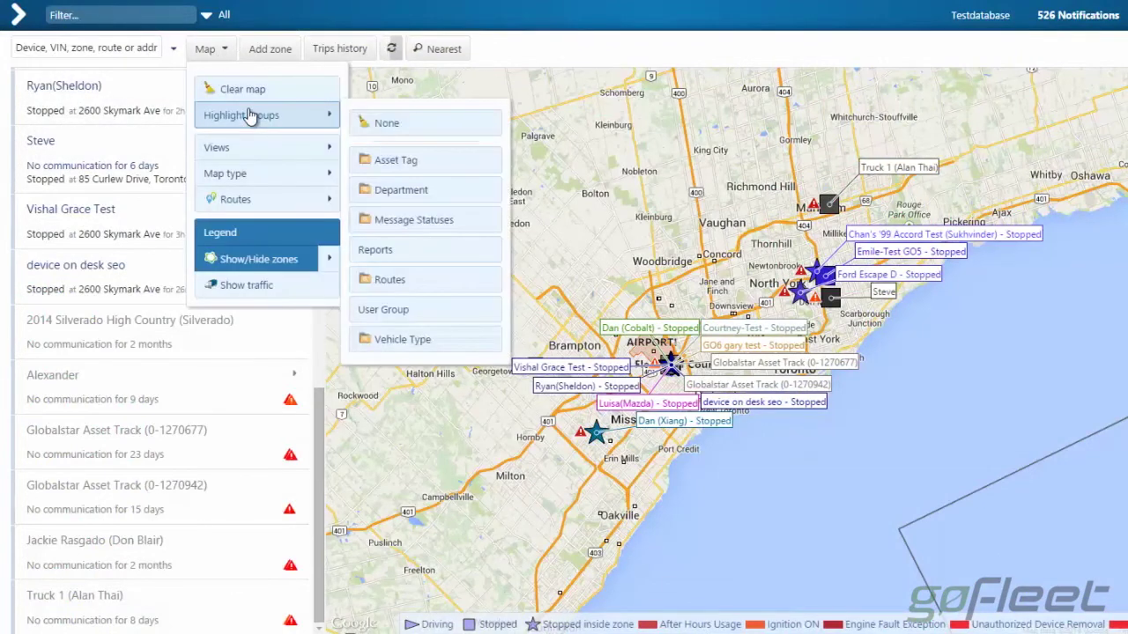
left_click(429, 222)
left_click(374, 194)
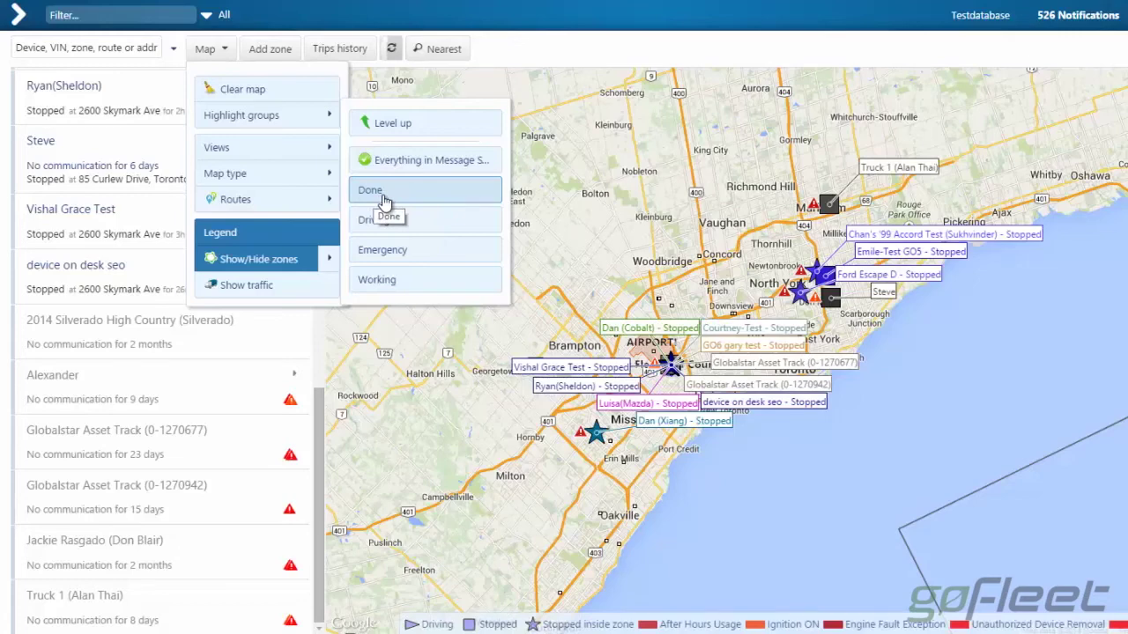
left_click(385, 199)
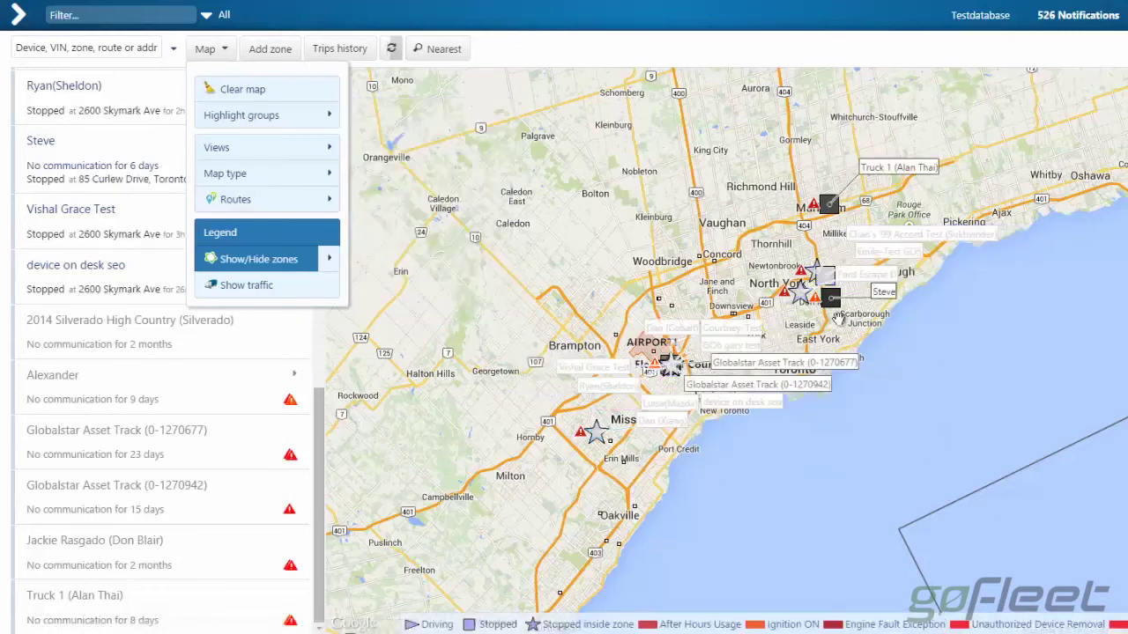
Open the Message Statuses groups again in the map's group highlighting options.
mouse_move(831, 314)
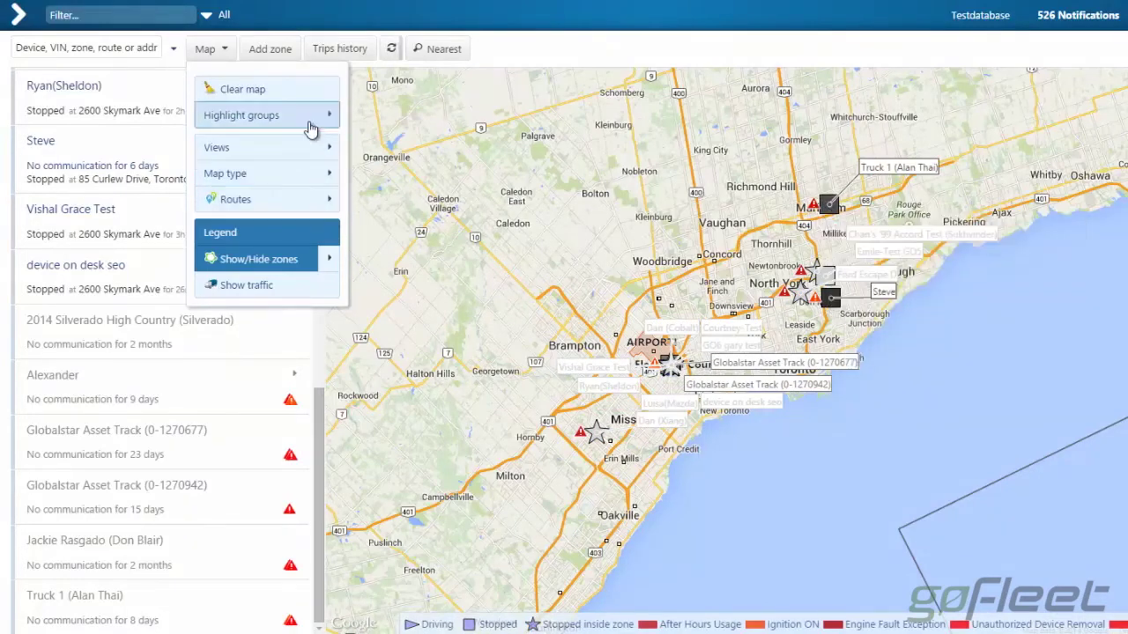
mouse_move(310, 123)
left_click(421, 219)
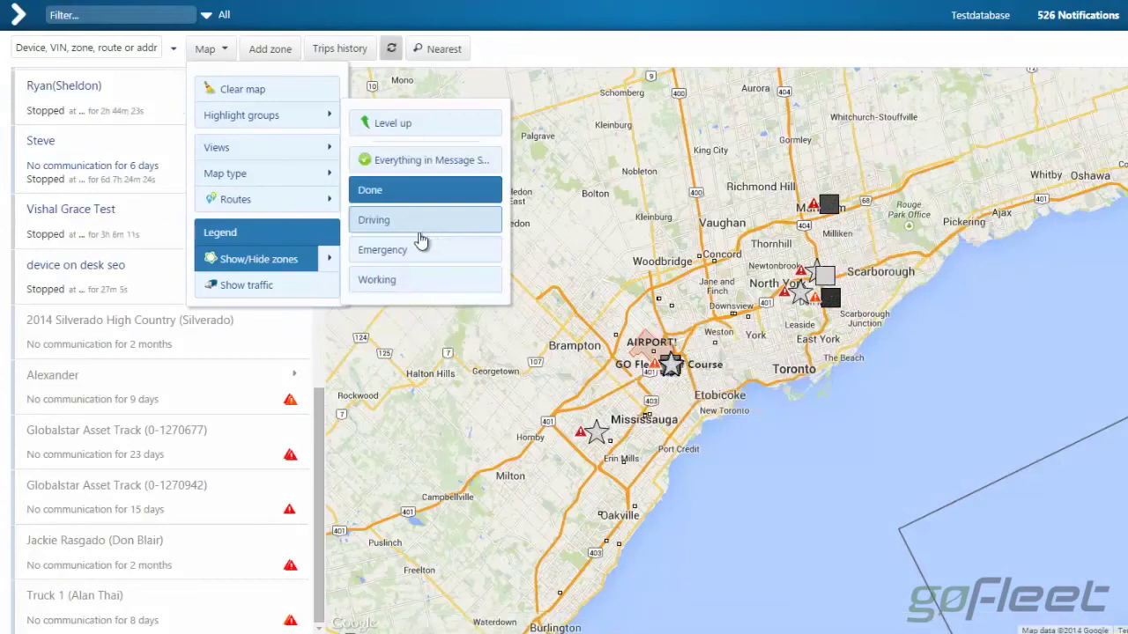